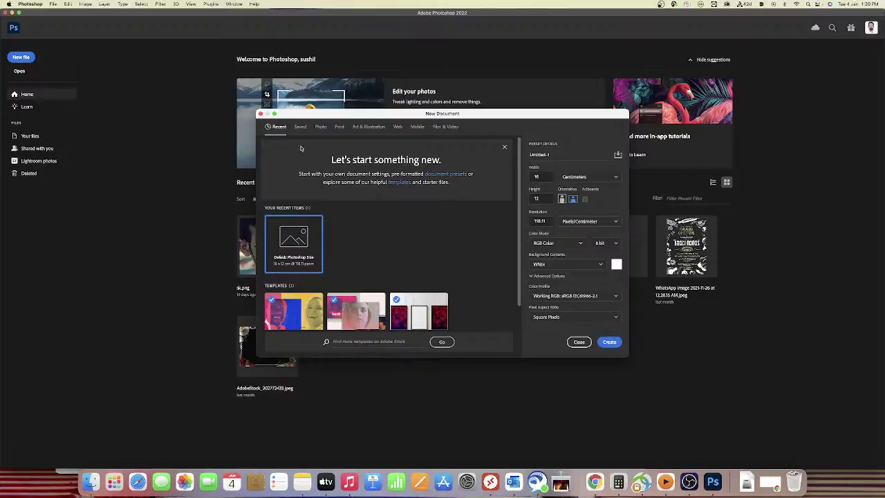
- Start a new document and look through the Photo, Print, Art & Illustration, Web and Mobile presets, trying the Tabloid size
left_click(580, 341)
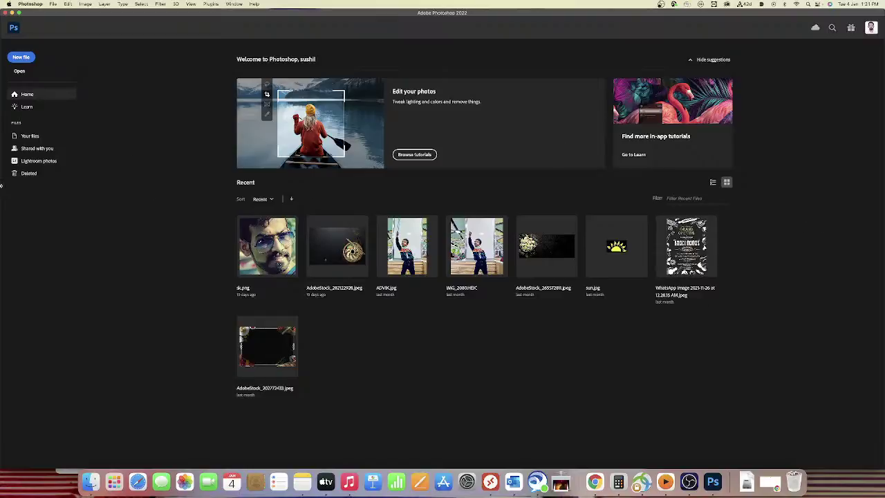
left_click(22, 58)
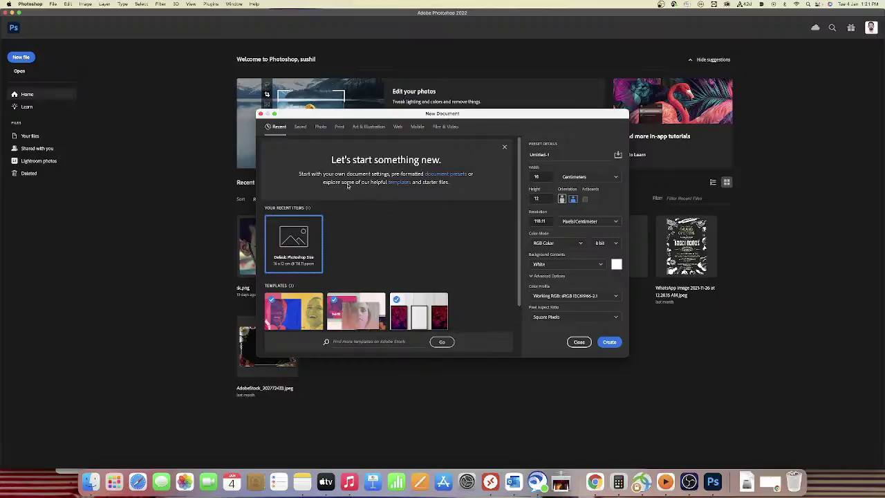
left_click(319, 127)
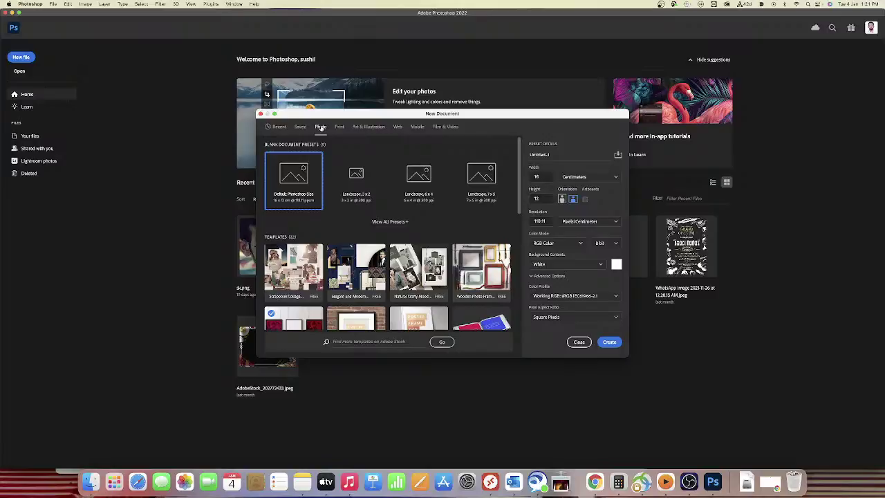
left_click(338, 128)
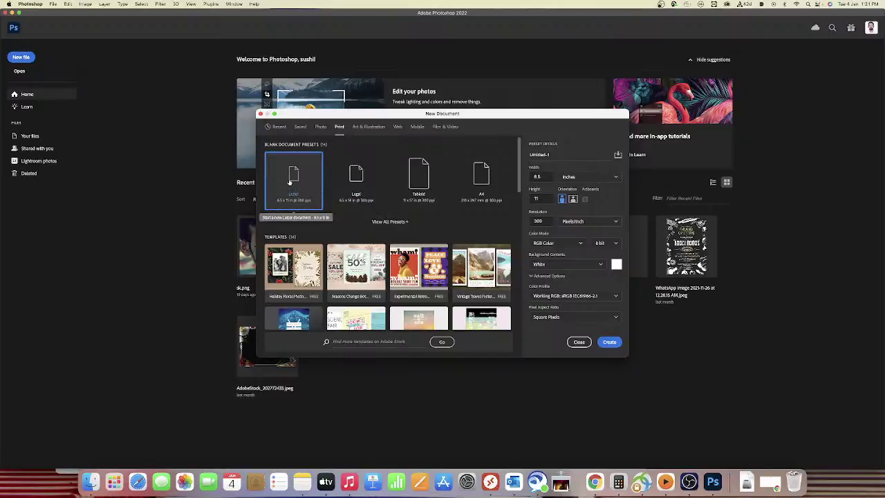
left_click(353, 179)
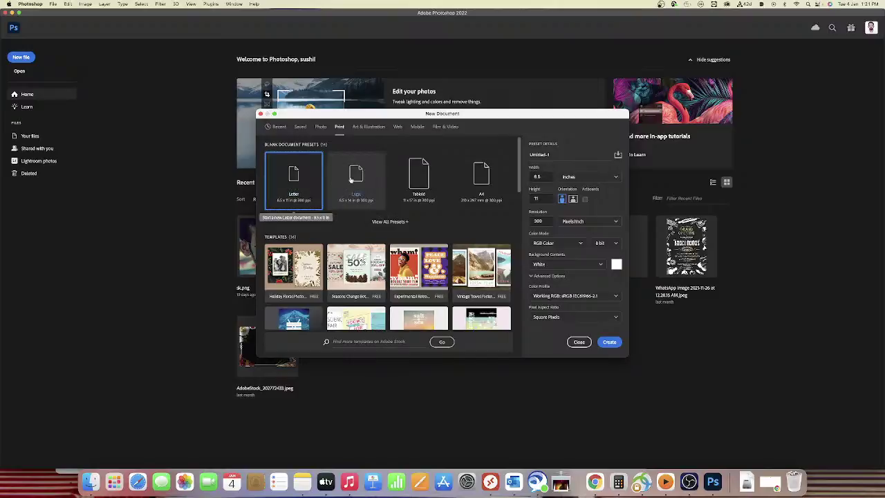
left_click(418, 178)
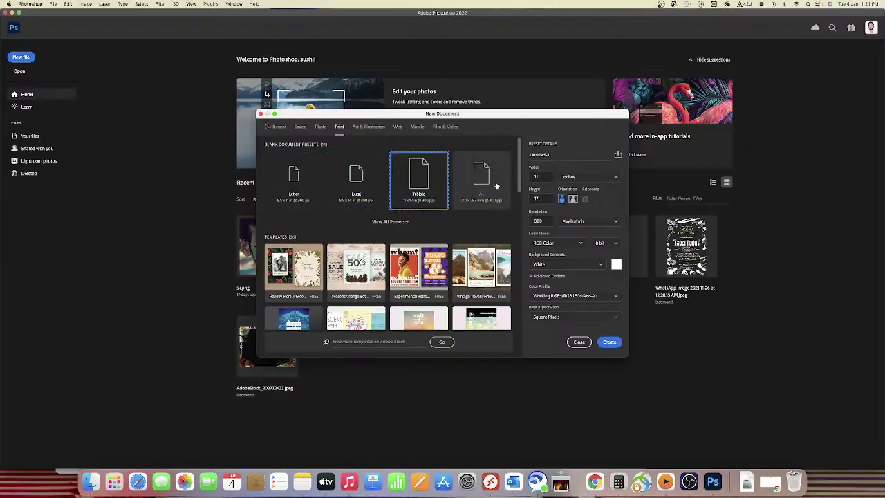
left_click(369, 128)
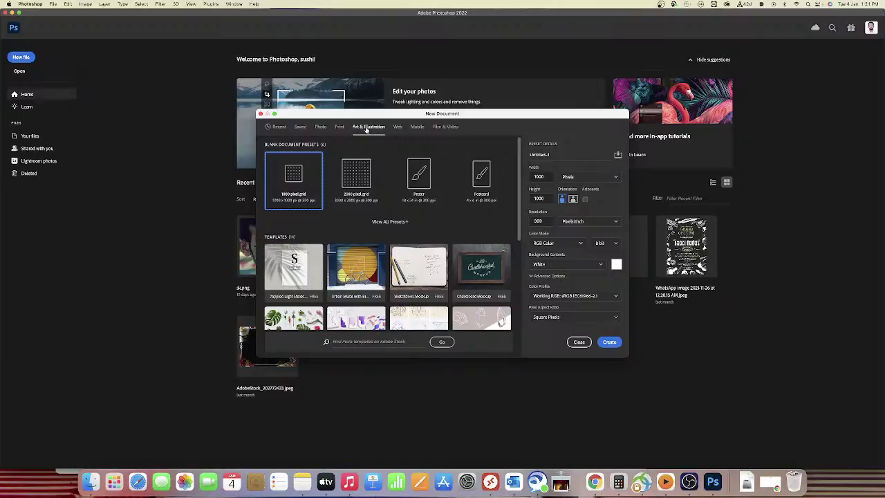
left_click(397, 128)
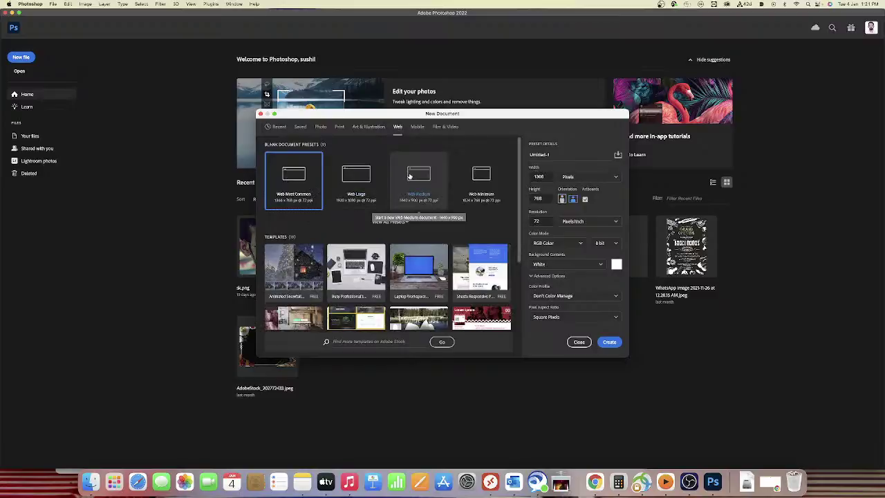
left_click(418, 128)
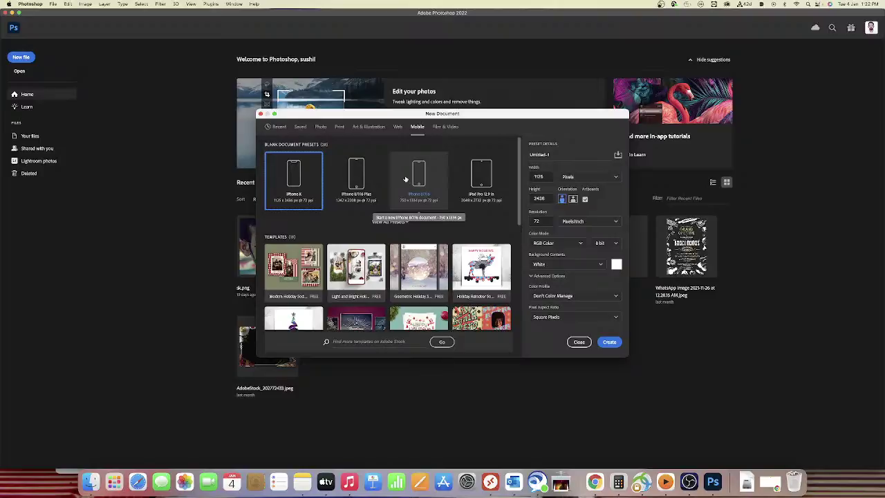
- Choose the Landscape, 3 x 2 photo preset and name the new document practice
left_click(322, 128)
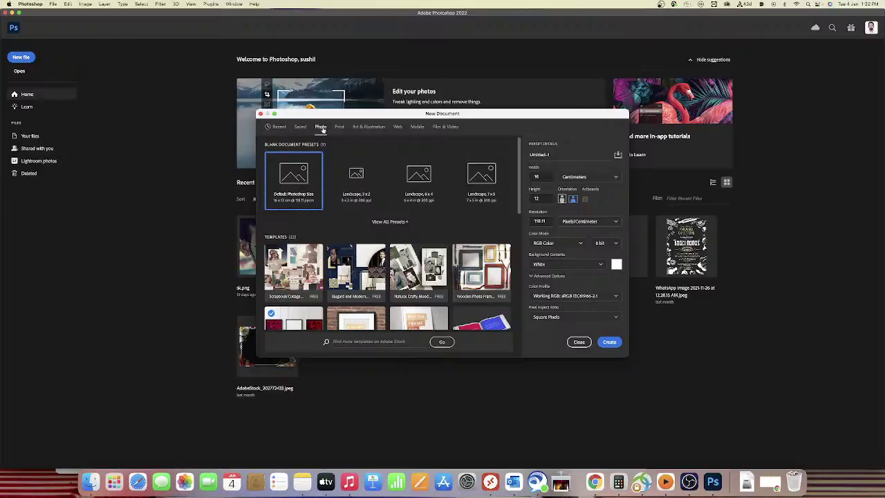
left_click(357, 172)
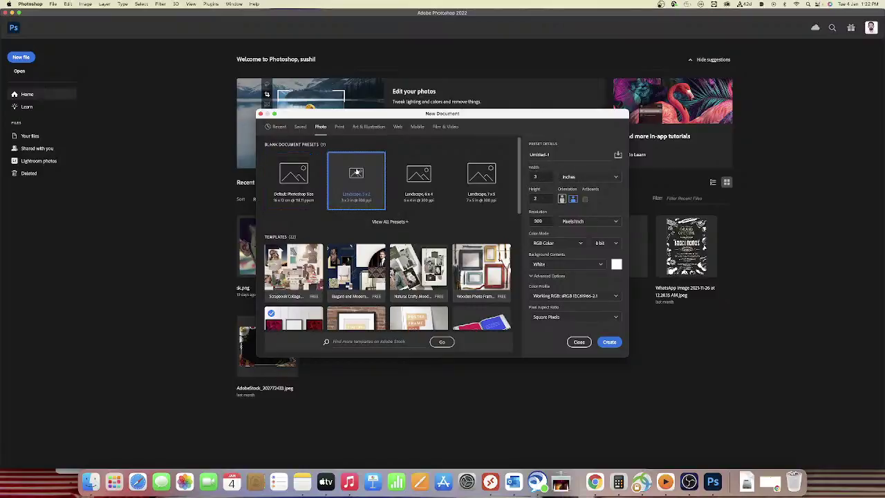
left_click_drag(561, 155, 513, 155)
type("la")
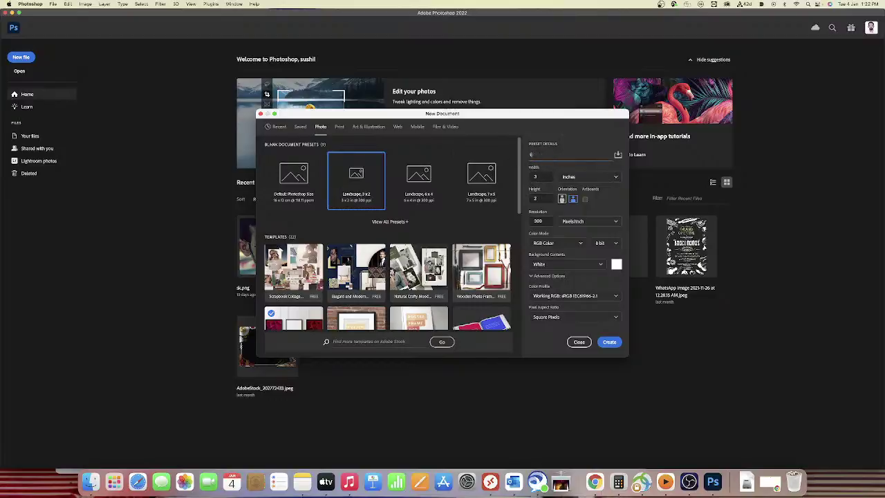
type("actical")
- Set the document's width and height to 10 inches each, keeping inches as the unit
left_click(546, 177)
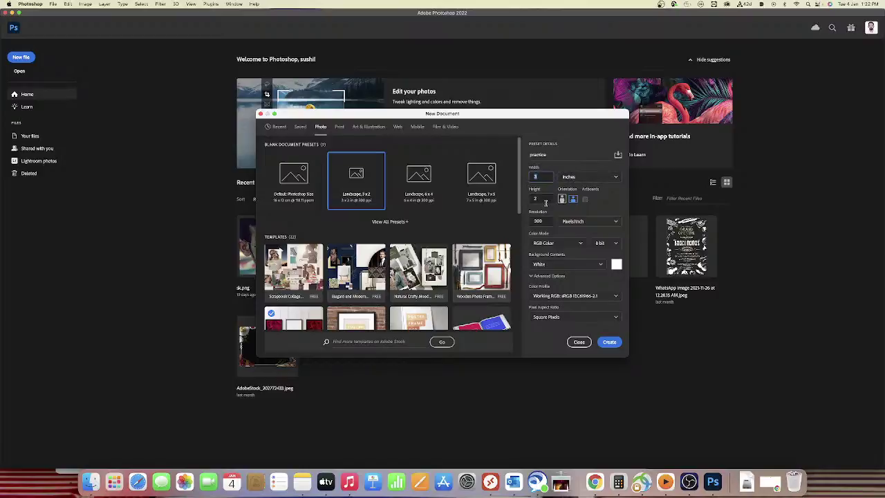
key("Tab")
left_click(571, 180)
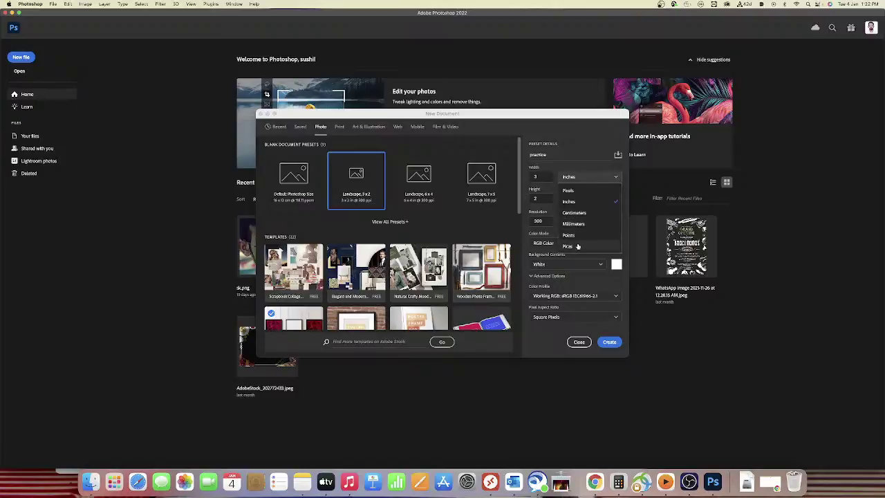
left_click(573, 202)
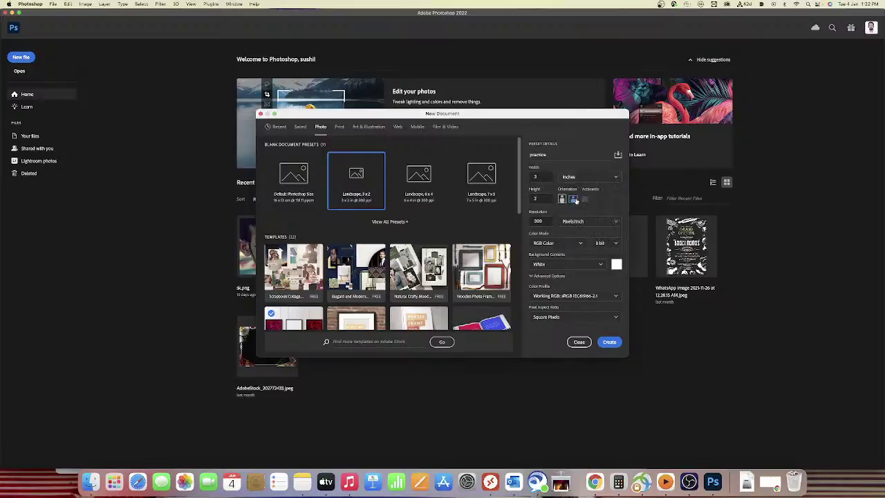
double_click(536, 177)
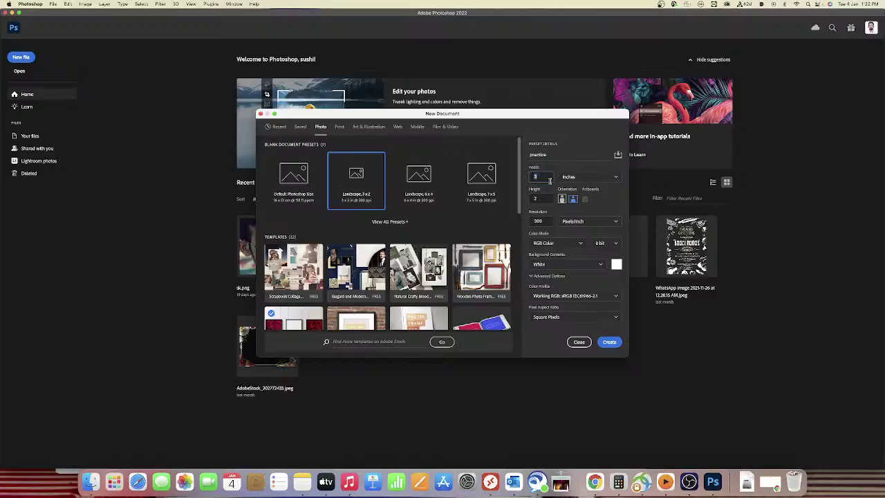
type("10")
key("Tab")
type("10")
left_click(597, 197)
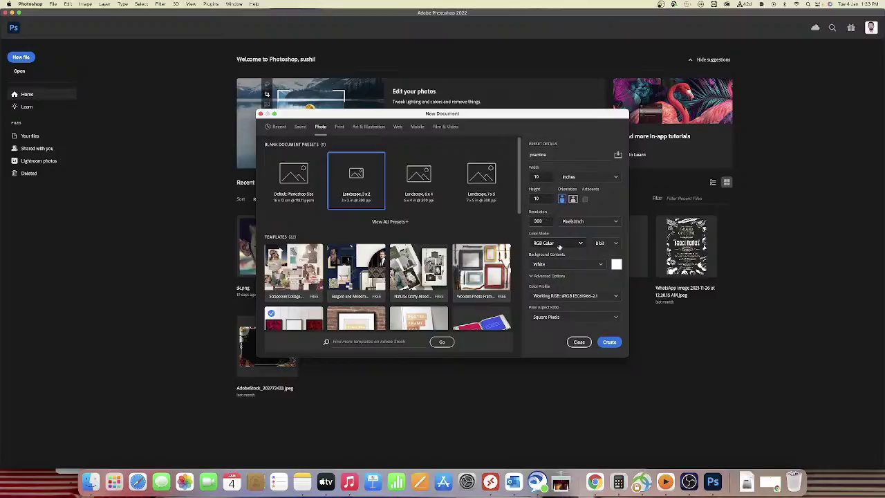
- Create the document in RGB Color mode with a custom white background, and collapse the Brush Settings panel
left_click(558, 247)
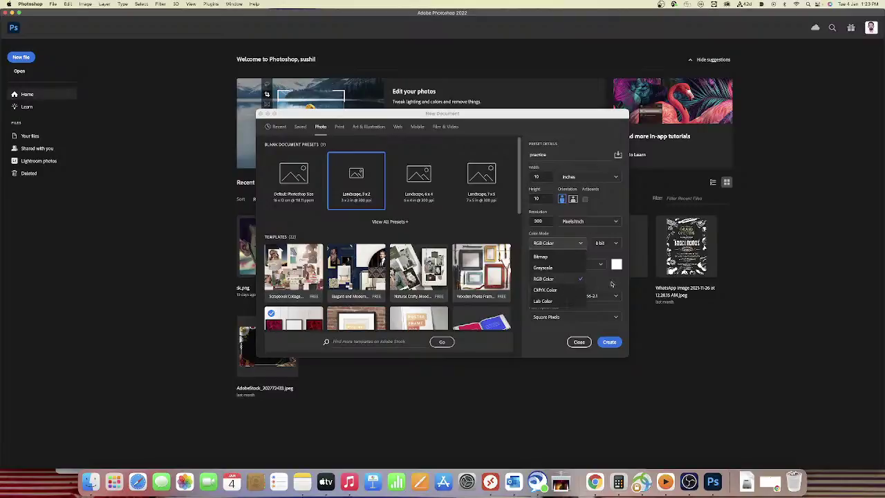
left_click(558, 282)
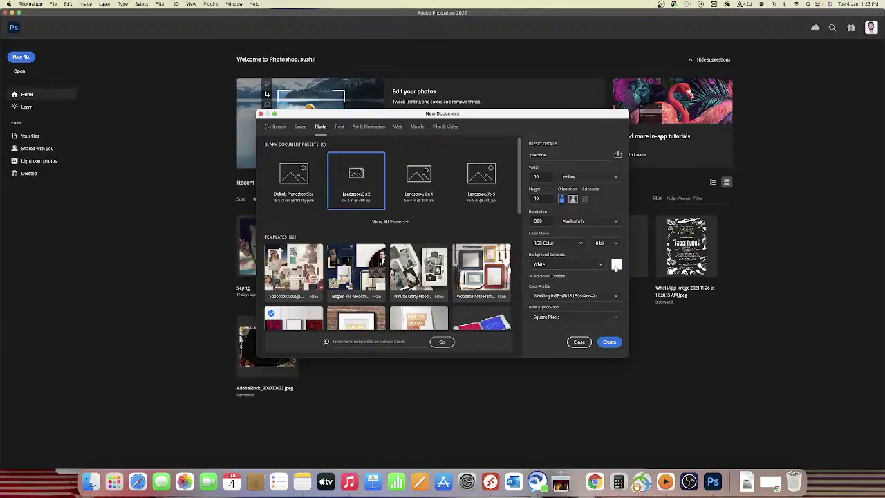
left_click(617, 267)
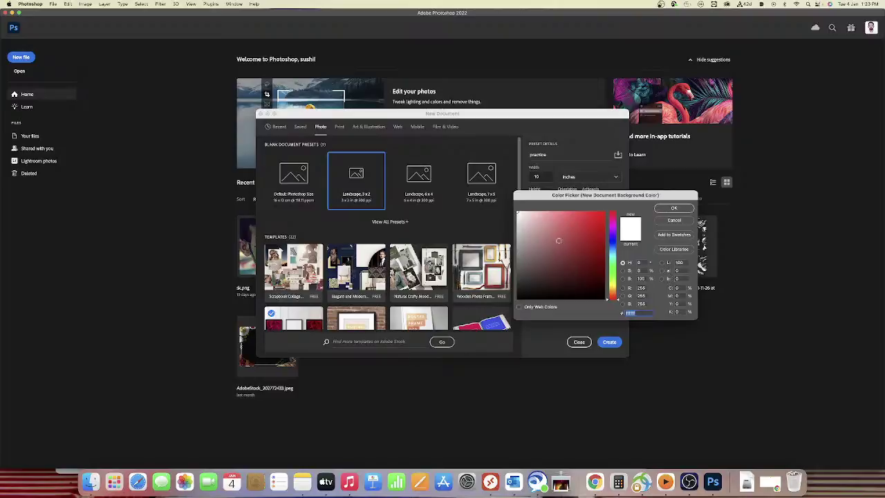
left_click(674, 208)
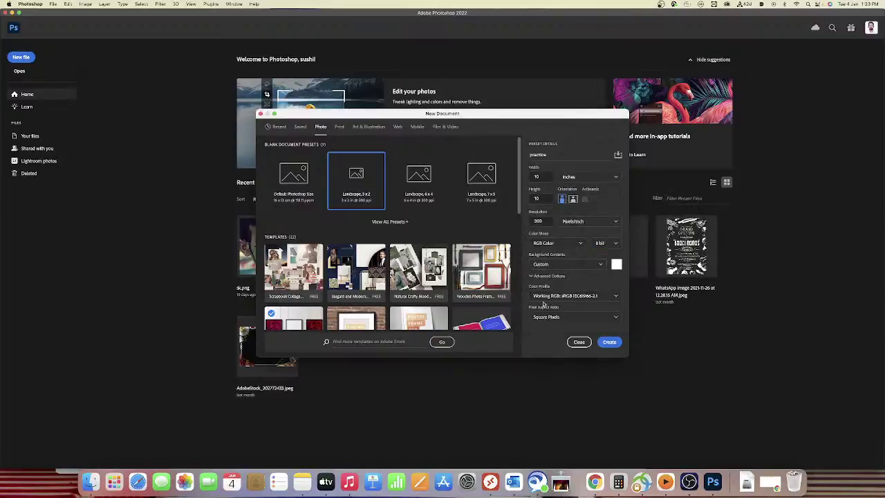
left_click(610, 342)
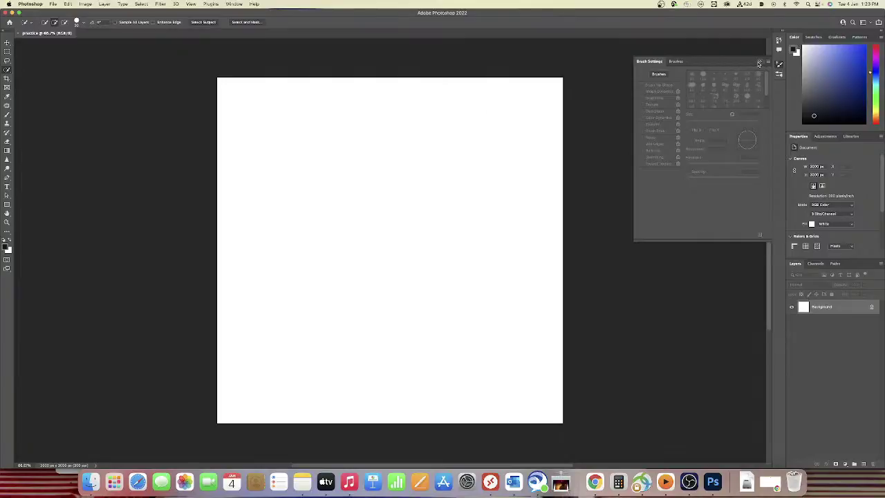
left_click(759, 63)
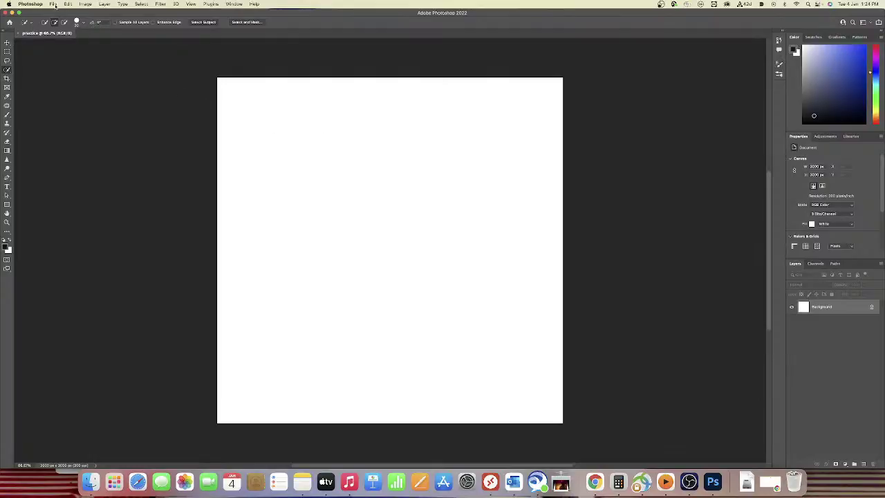
- Look through the Desktop and Documents folders for files that can be opened
left_click(53, 5)
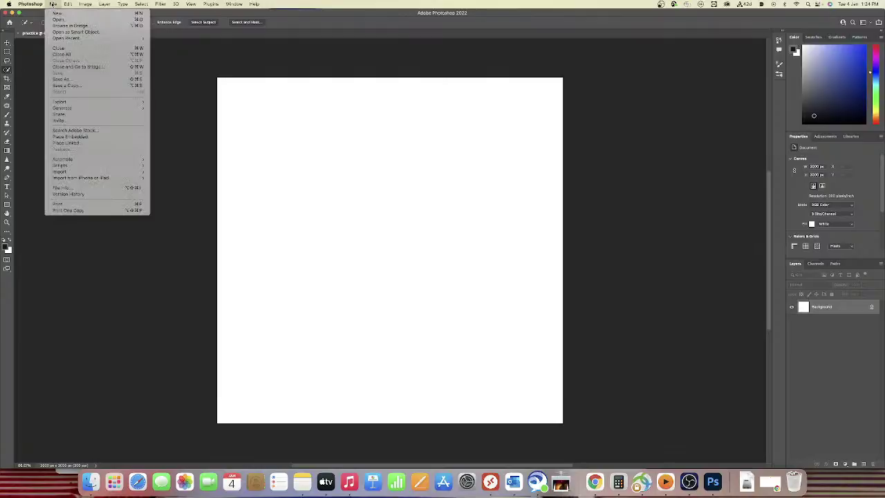
left_click(64, 21)
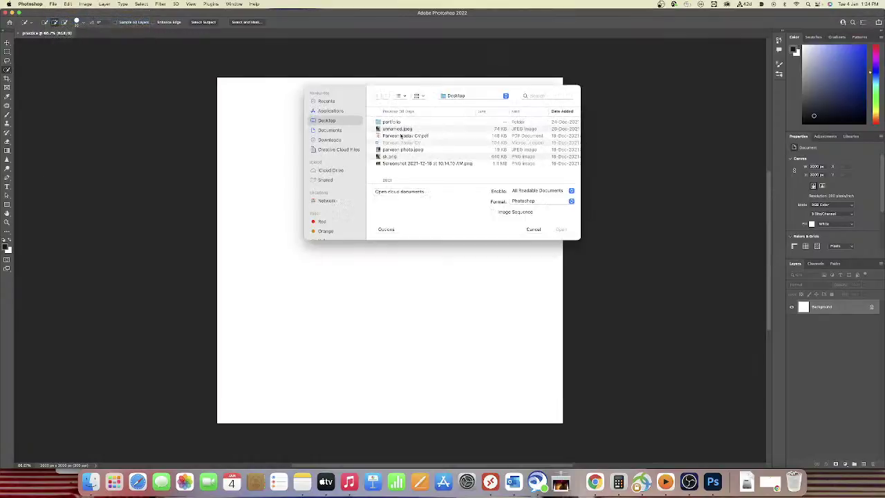
scroll(413, 141, "down", 3)
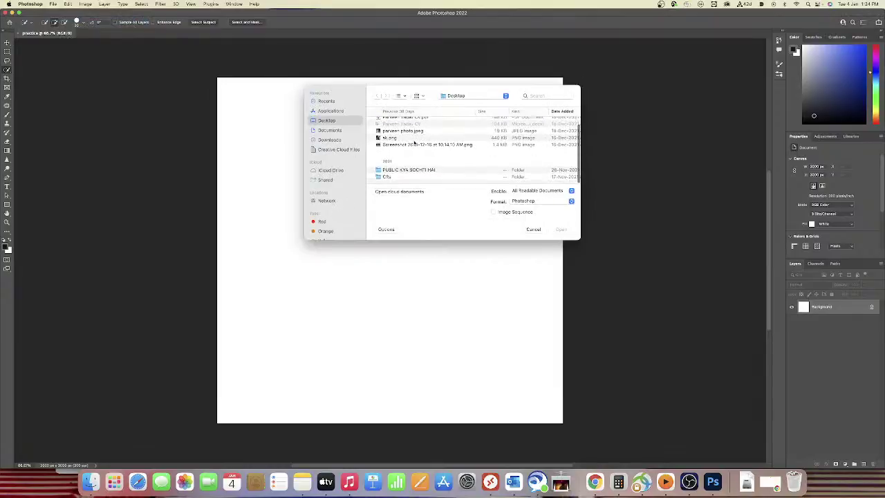
left_click(334, 131)
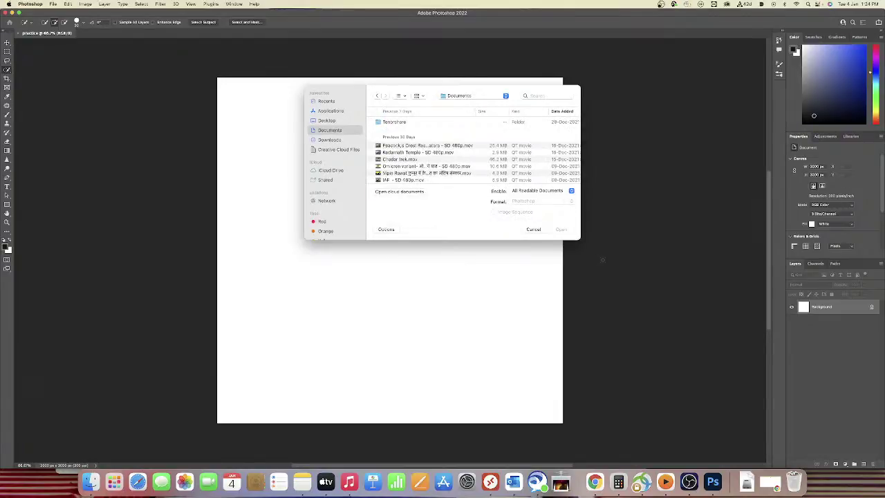
- Open the recently used image AdobeStock_265572811.jpeg and close it again
left_click(53, 4)
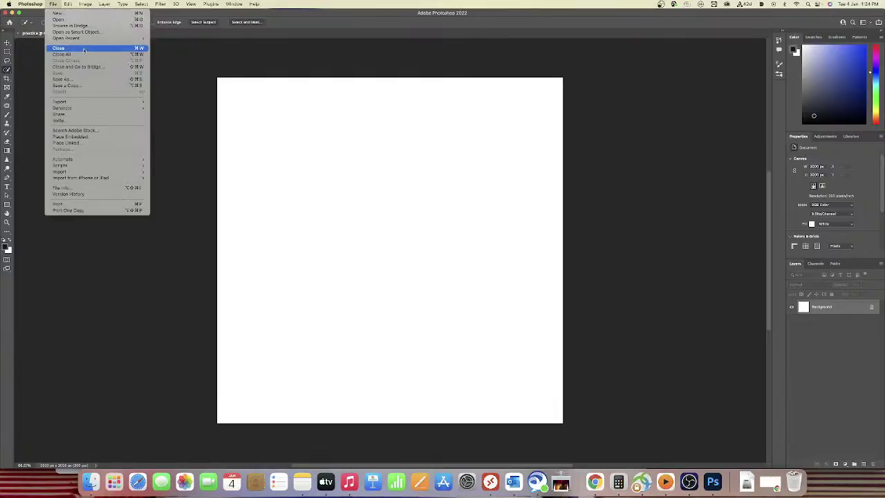
mouse_move(88, 43)
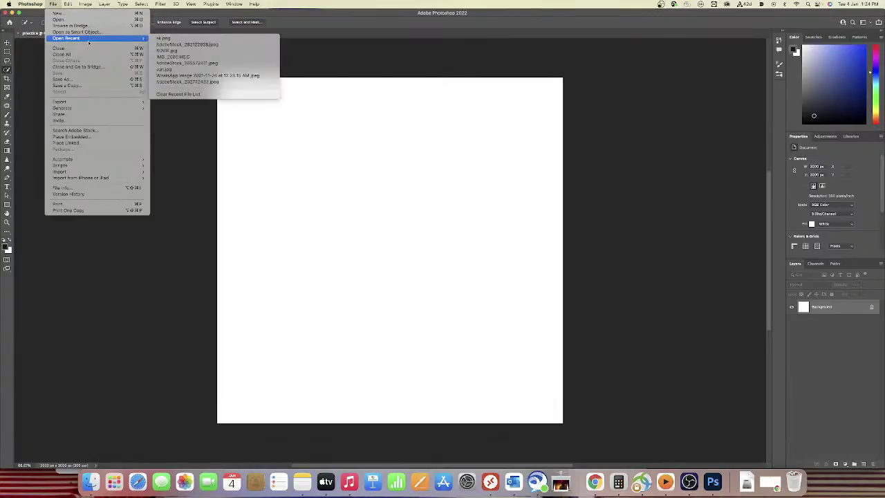
left_click(200, 64)
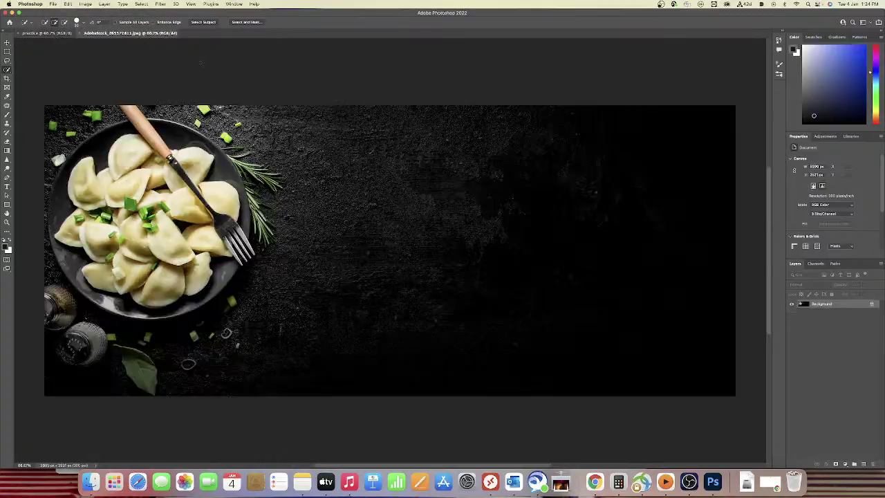
left_click(53, 5)
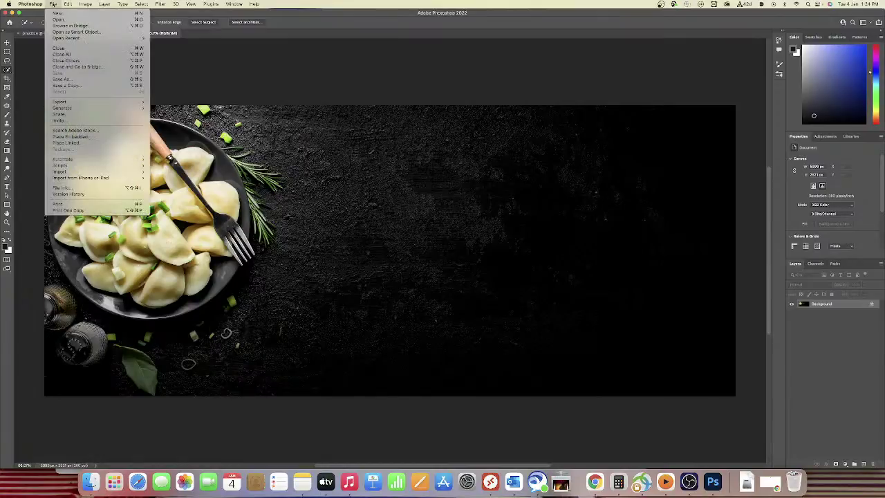
left_click(85, 50)
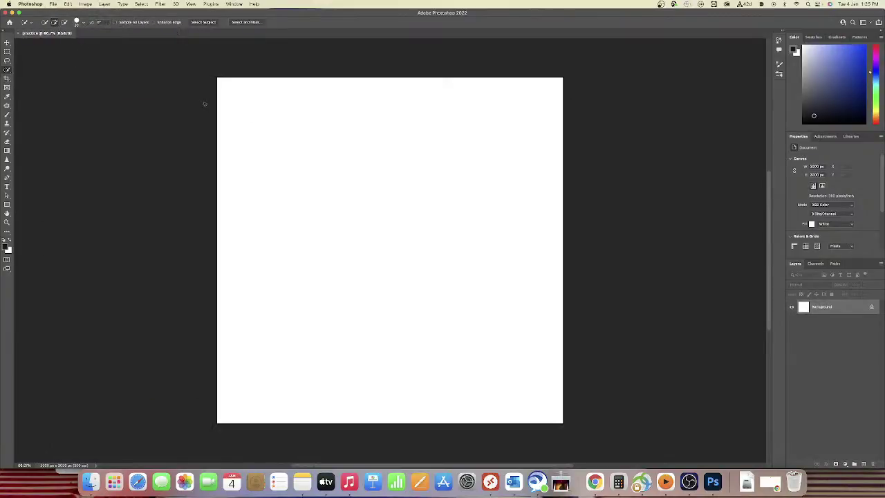
- Open the recently used image AdobeStock_202122928.jpeg alongside the practice document
left_click(53, 4)
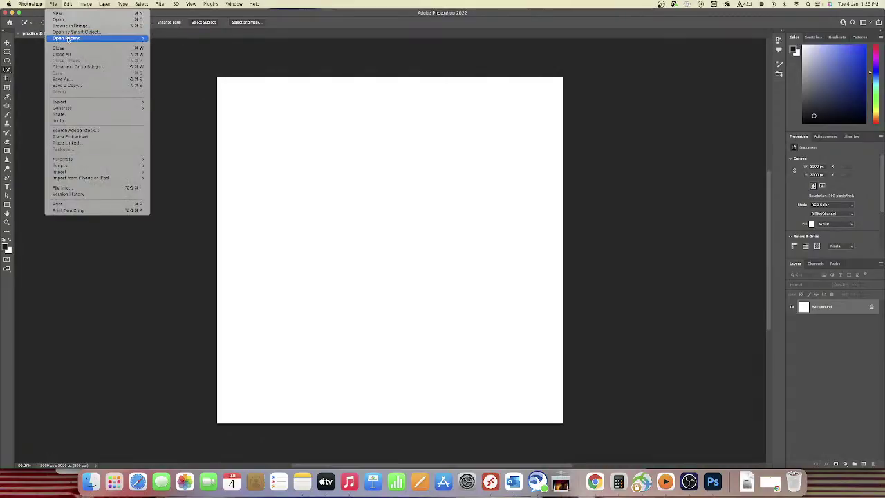
mouse_move(67, 38)
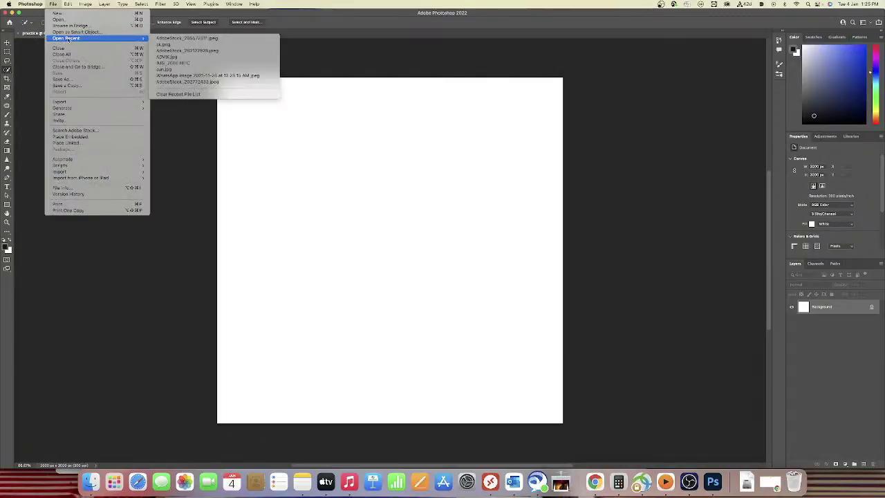
left_click(185, 51)
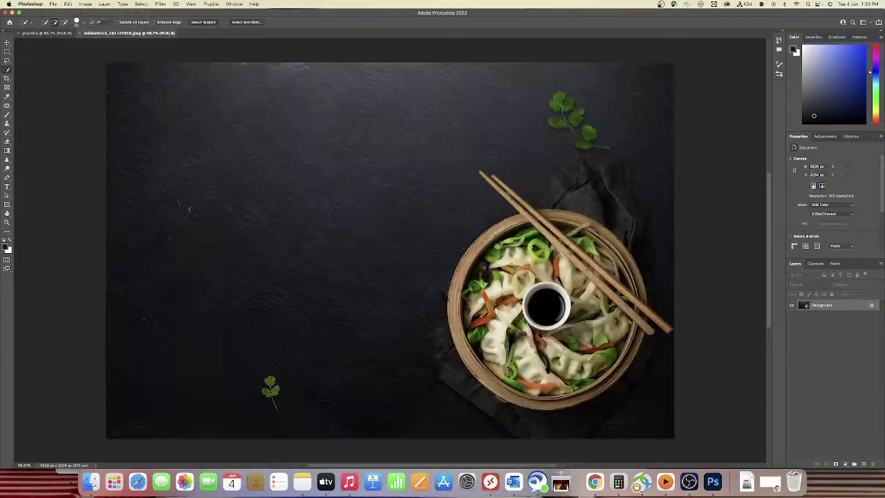
- Close all open documents at once and reopen only the recent image AdobeStock_202122928.jpeg
left_click(55, 5)
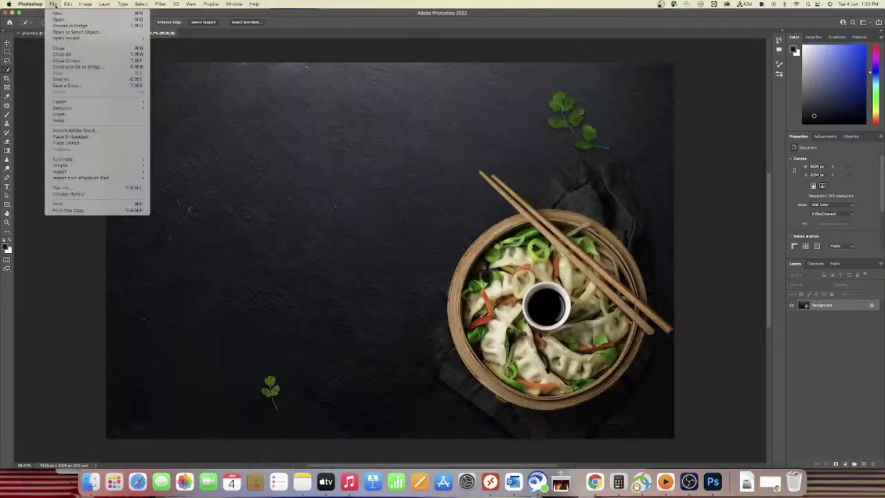
left_click(84, 55)
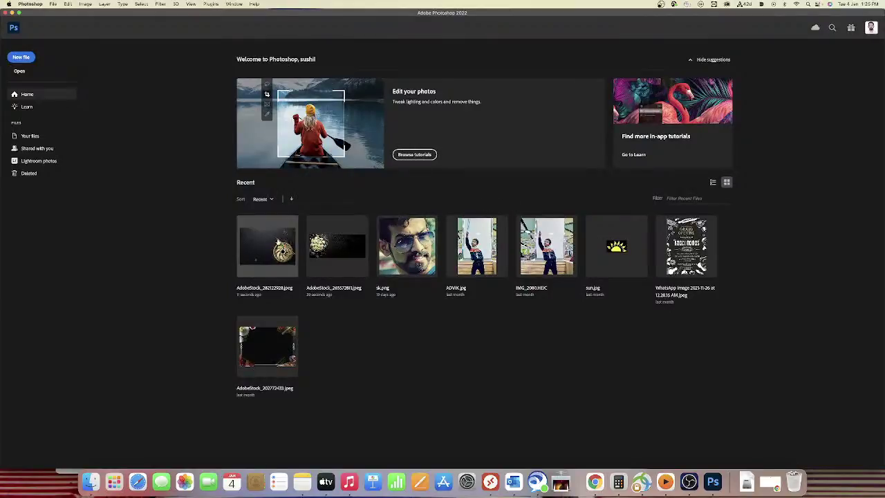
left_click(279, 242)
- Paint a short black zigzag stroke with the Brush tool on the dark empty area in the image's upper left part
left_click(52, 4)
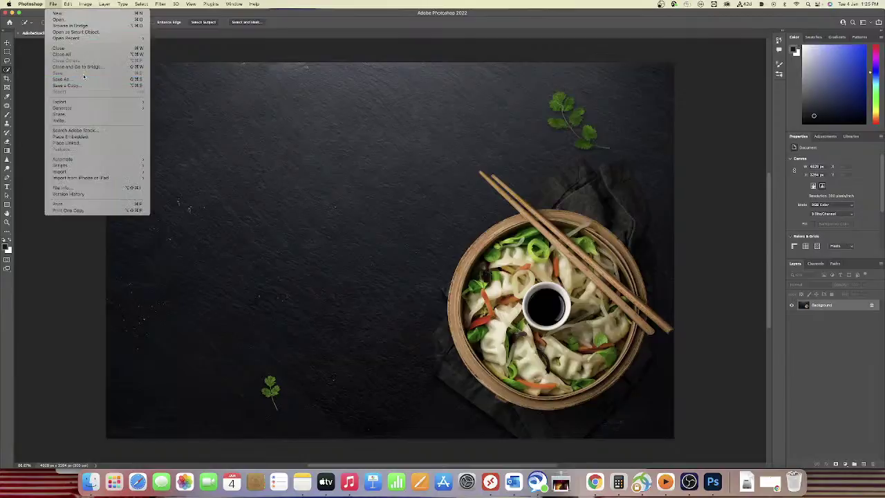
left_click(104, 79)
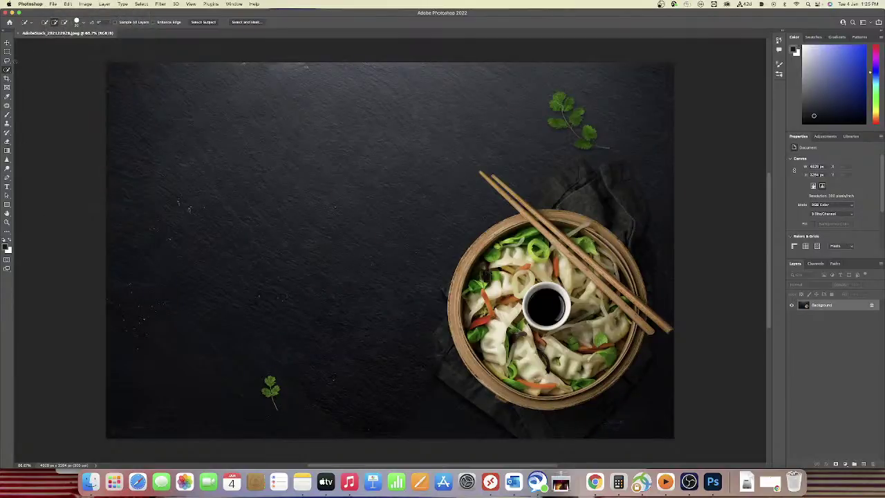
key("b")
mouse_move(254, 117)
left_mouse_down()
mouse_move(263, 115)
mouse_move(256, 126)
mouse_move(194, 133)
left_mouse_up()
- Examine the Save As options for storing the painted image on the computer, and cancel without saving
left_click(53, 4)
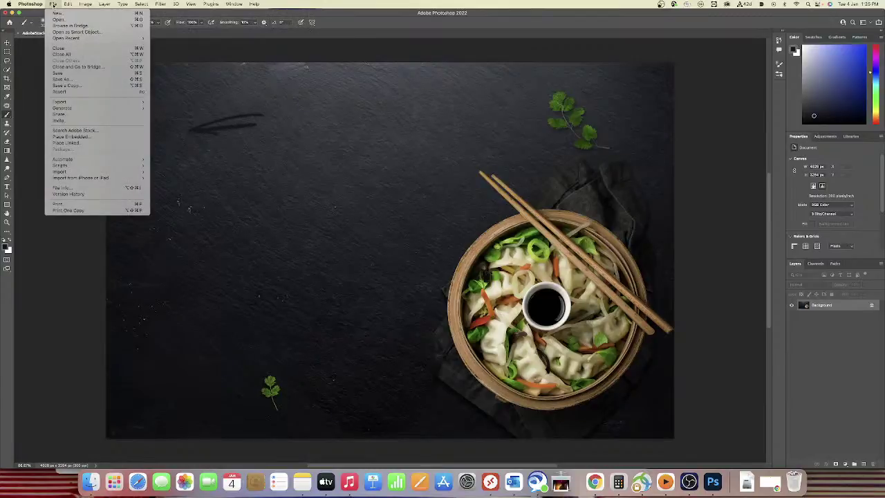
left_click(71, 81)
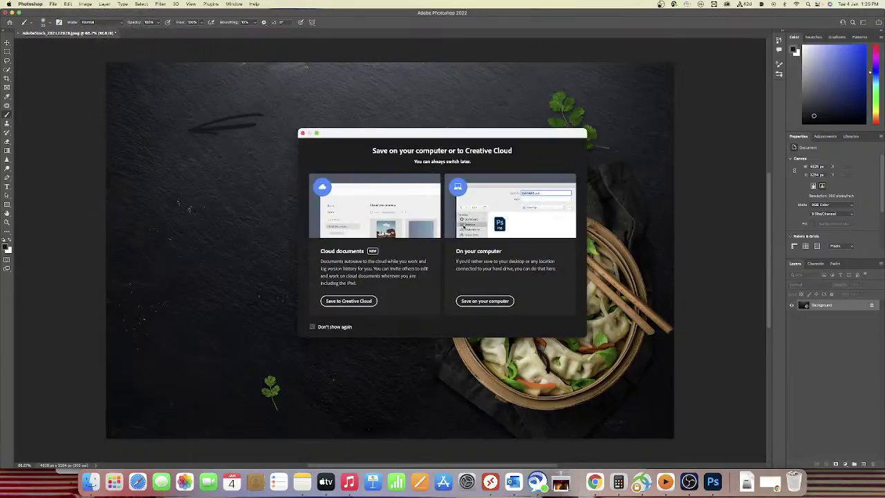
left_click(478, 302)
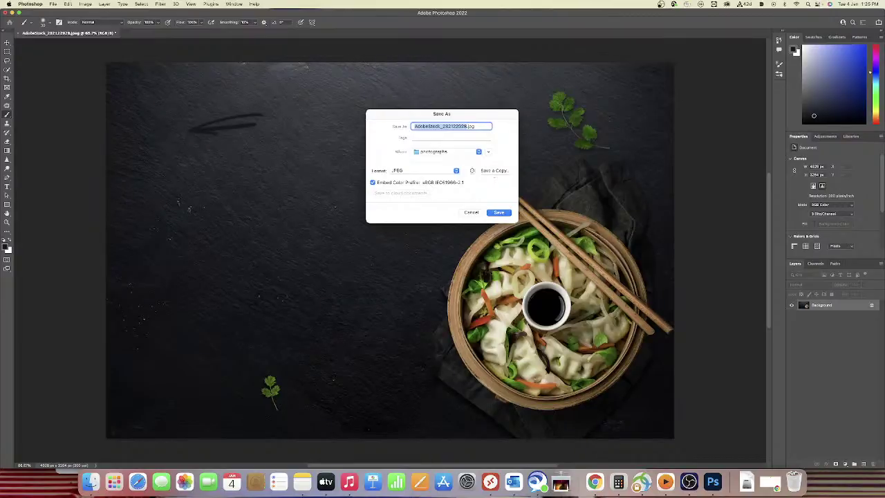
mouse_move(472, 171)
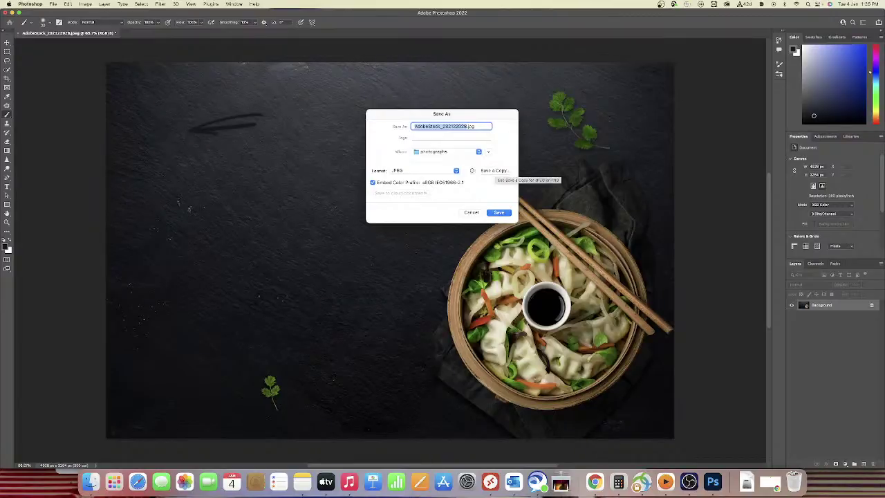
key("Escape")
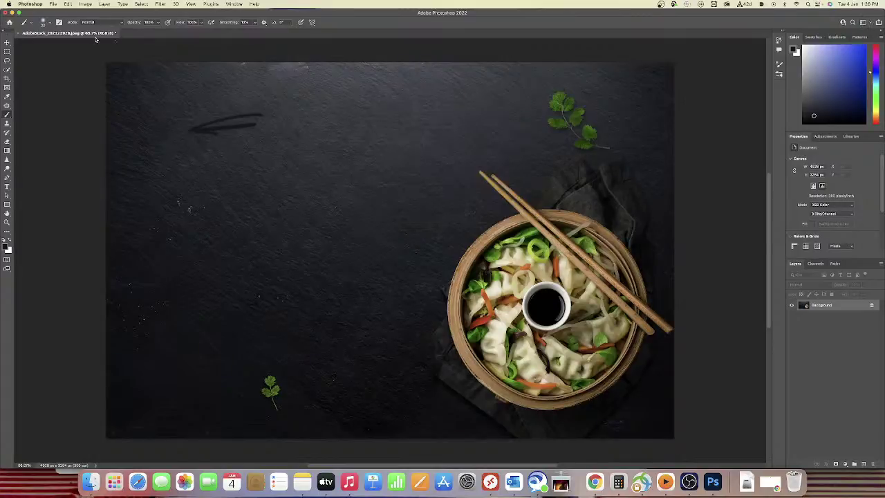
- Bring up the list of recently opened files
left_click(53, 4)
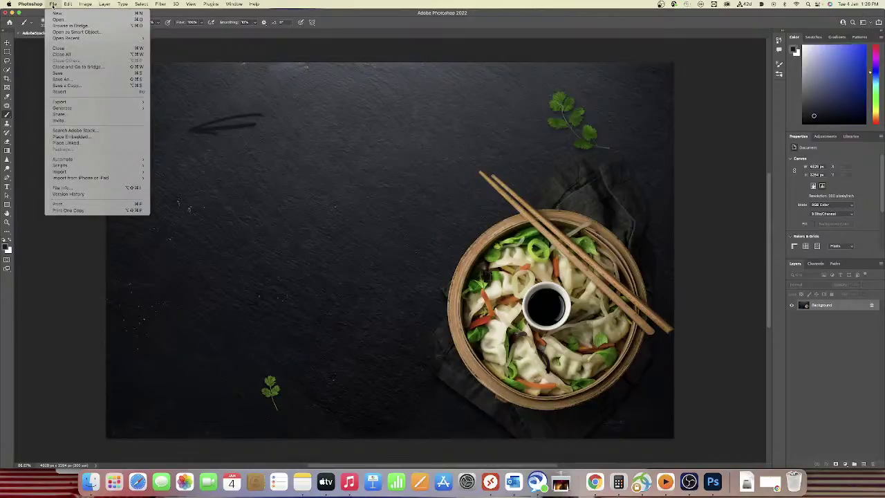
mouse_move(63, 40)
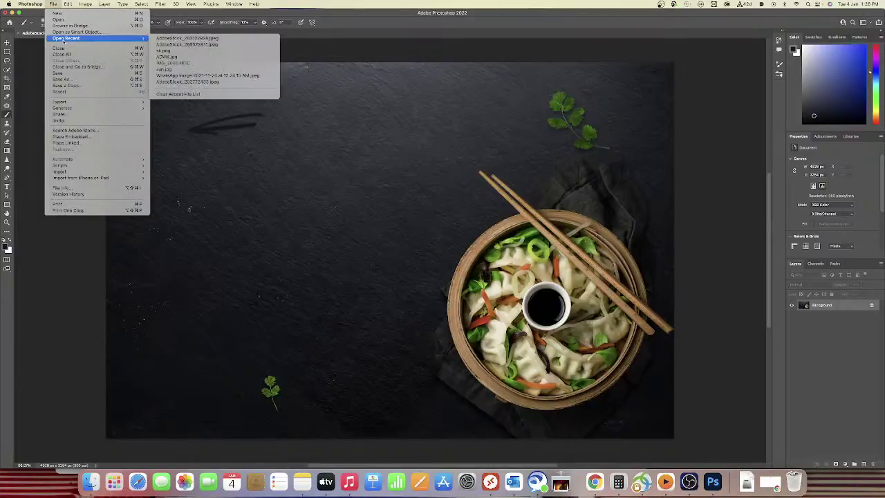